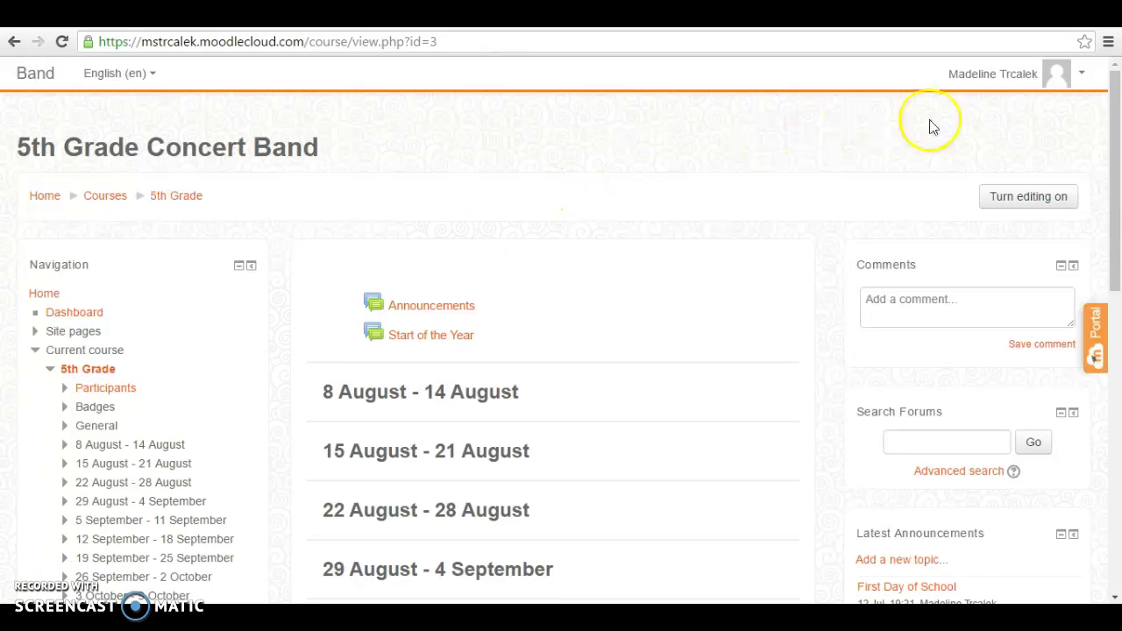
# - Turn on editing for the 5th Grade course and start a new discussion topic in the Start of the Year forum
pyautogui.click(1062, 197)
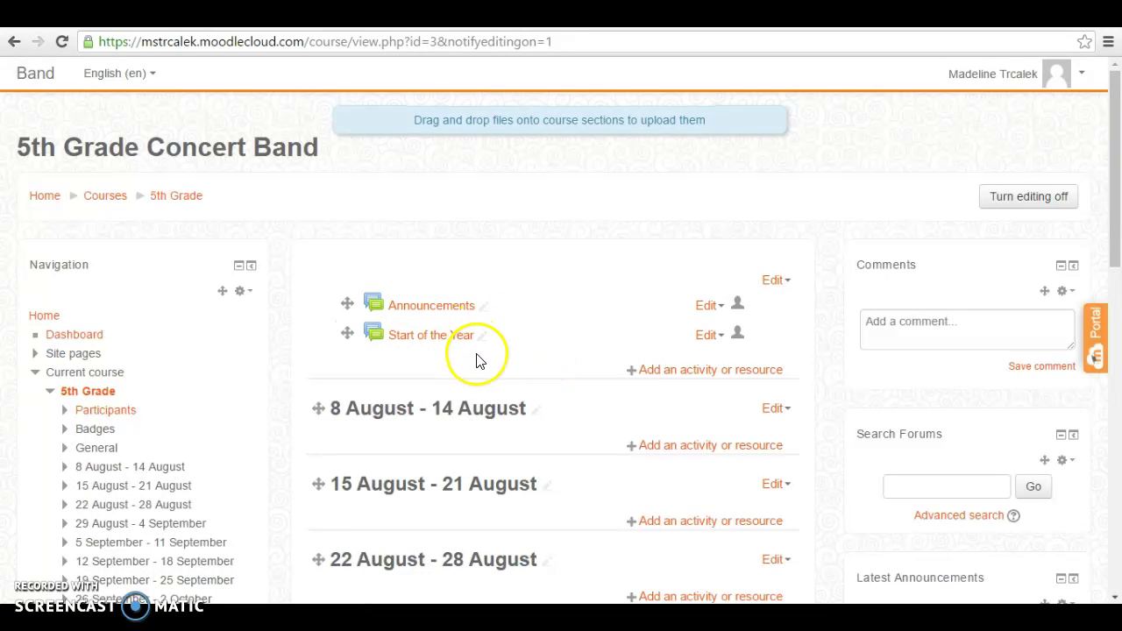
pyautogui.click(401, 341)
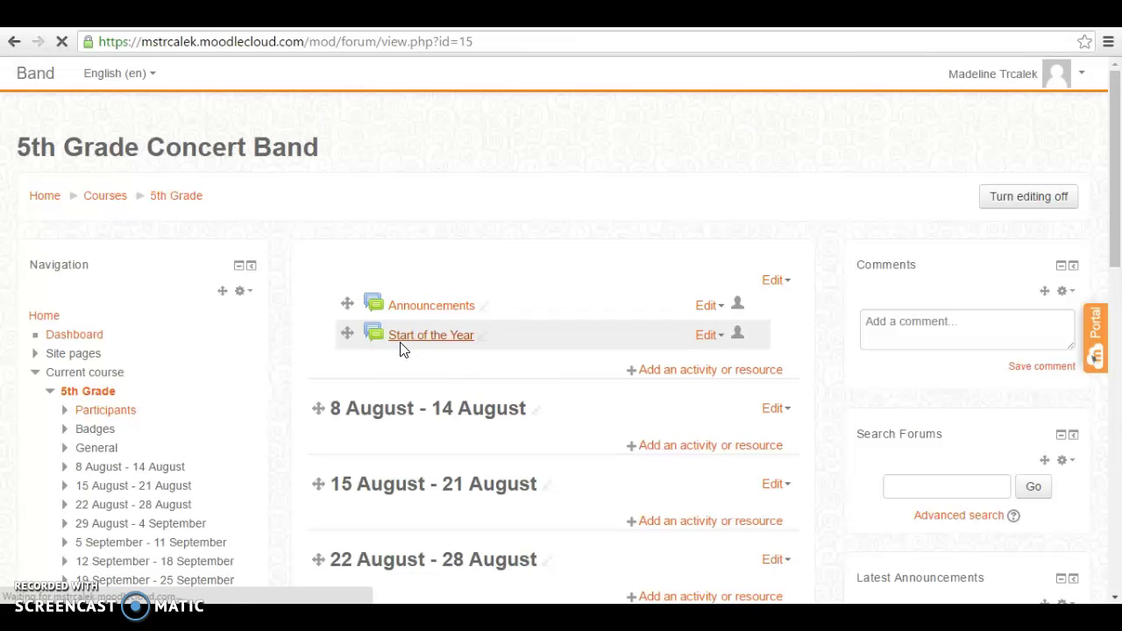
pyautogui.click(416, 335)
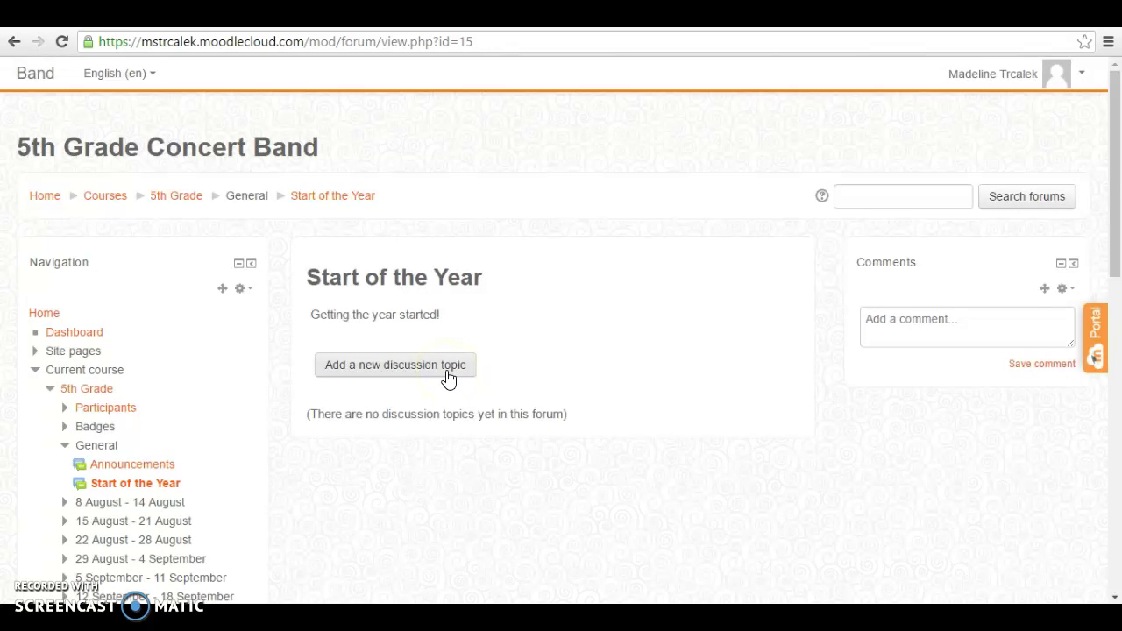
pyautogui.click(446, 372)
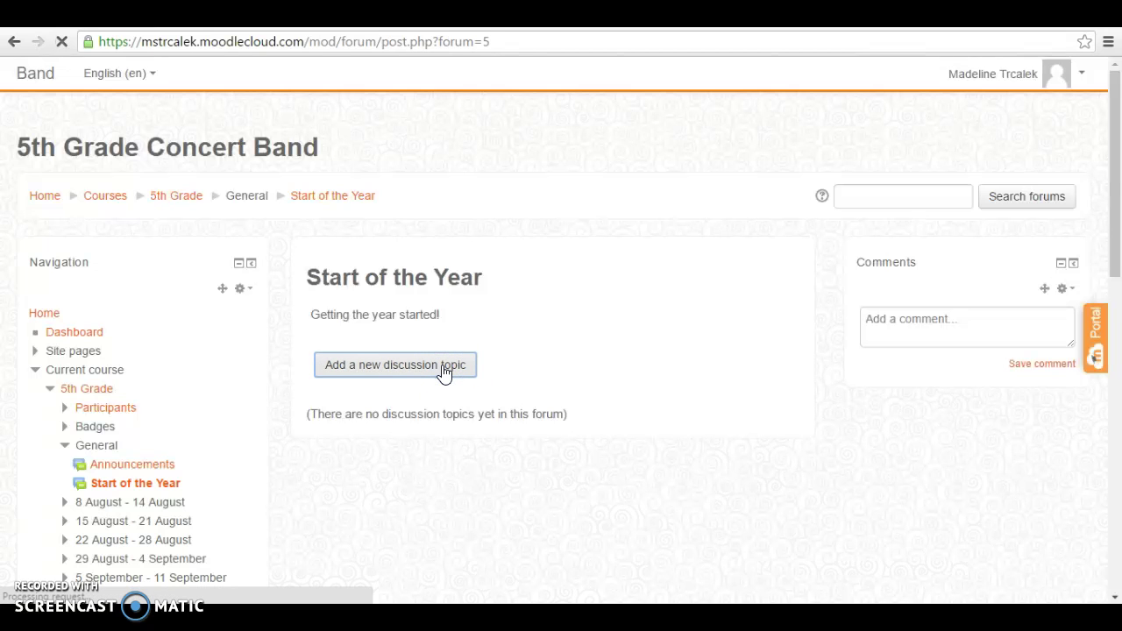
# - Post the topic "Instrument Purchase" with the message "Students, please purchase your instrument and bring it to class by Tuesday, August 30th."
pyautogui.click(405, 428)
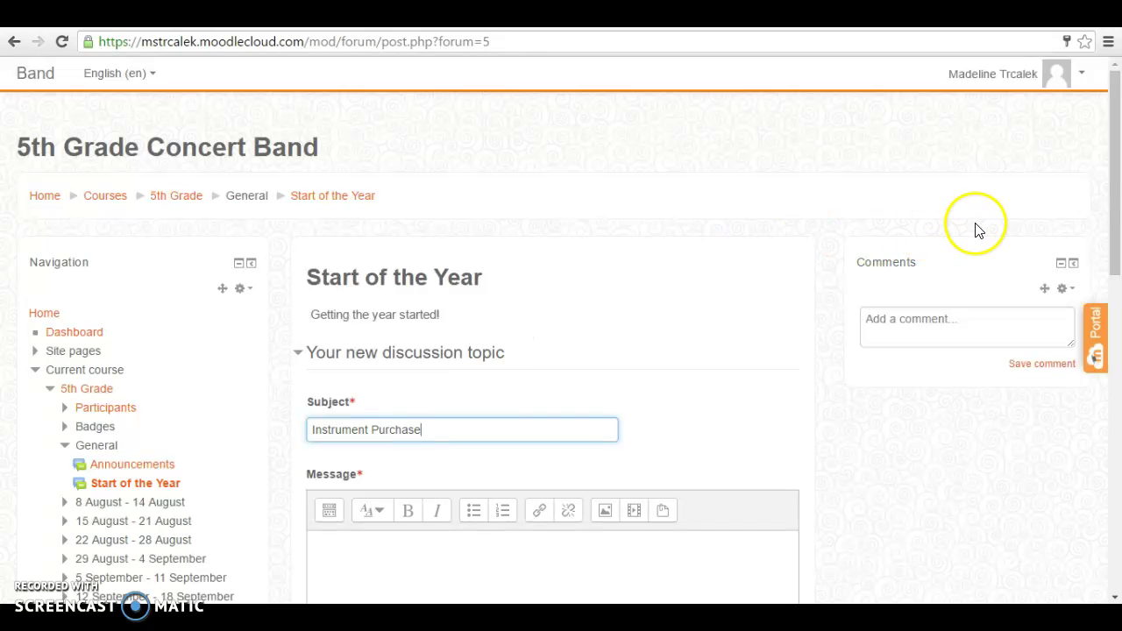
pyautogui.click(1117, 191)
pyautogui.moveTo(1116, 191); pyautogui.dragTo(1117, 267)
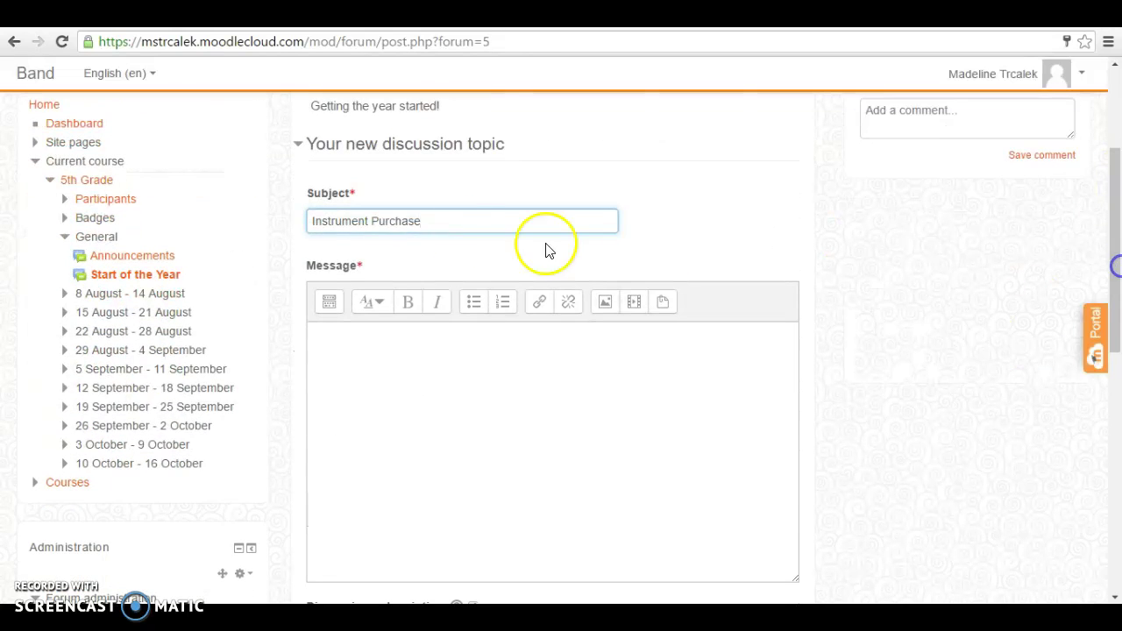
pyautogui.click(378, 353)
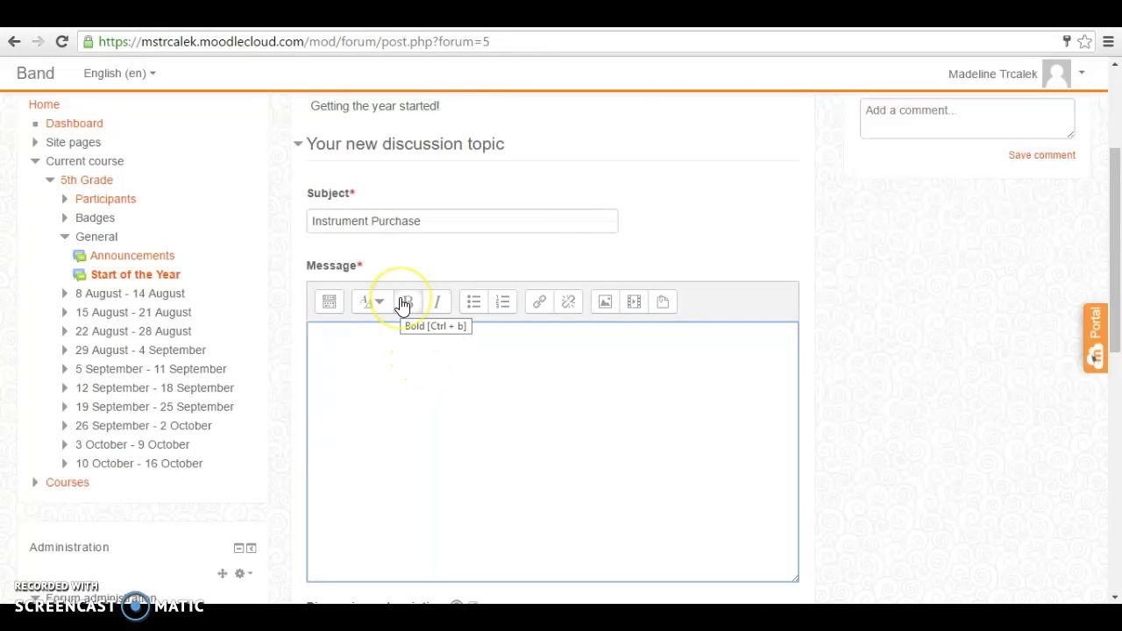
pyautogui.write('S')
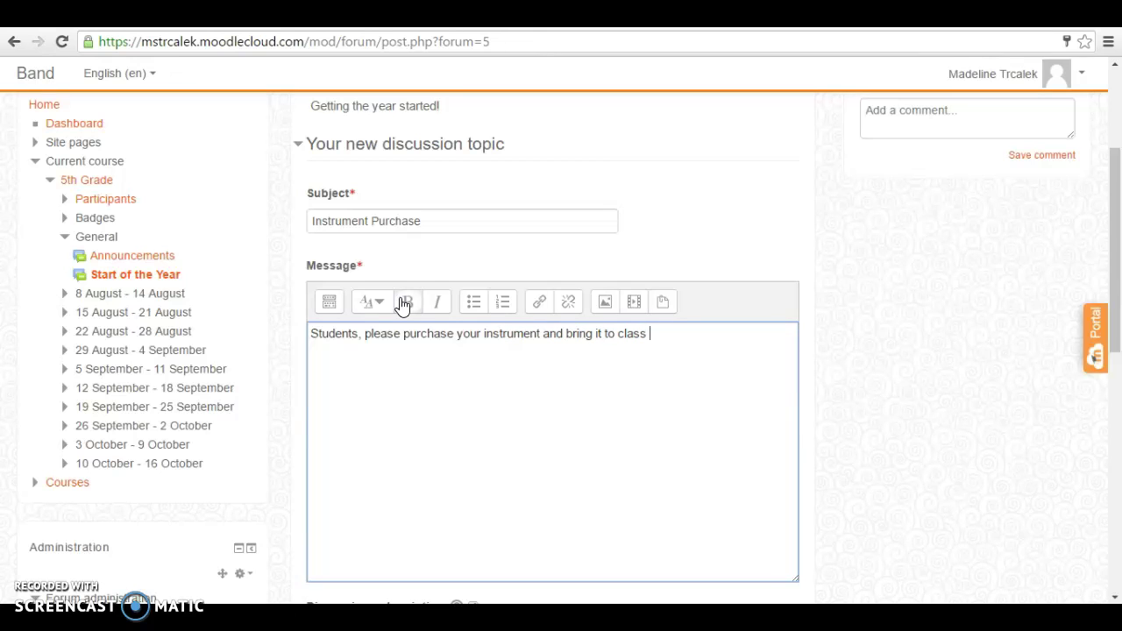
pyautogui.click(405, 293)
pyautogui.write('Tuesday, August 30th.')
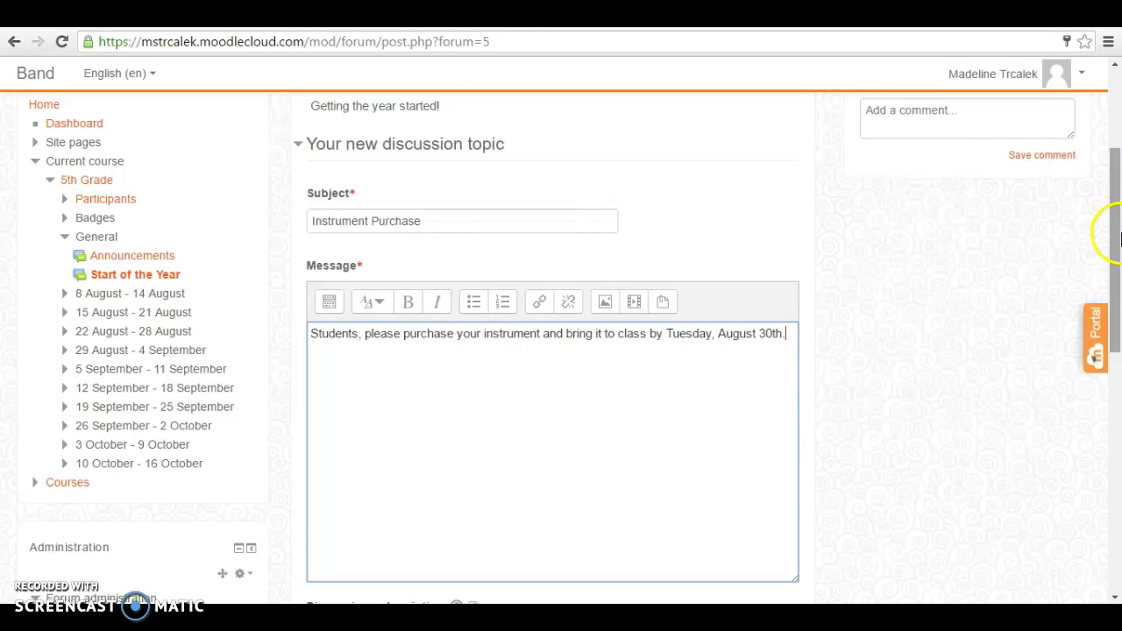
pyautogui.moveTo(1115, 235); pyautogui.dragTo(1111, 432)
pyautogui.click(313, 474)
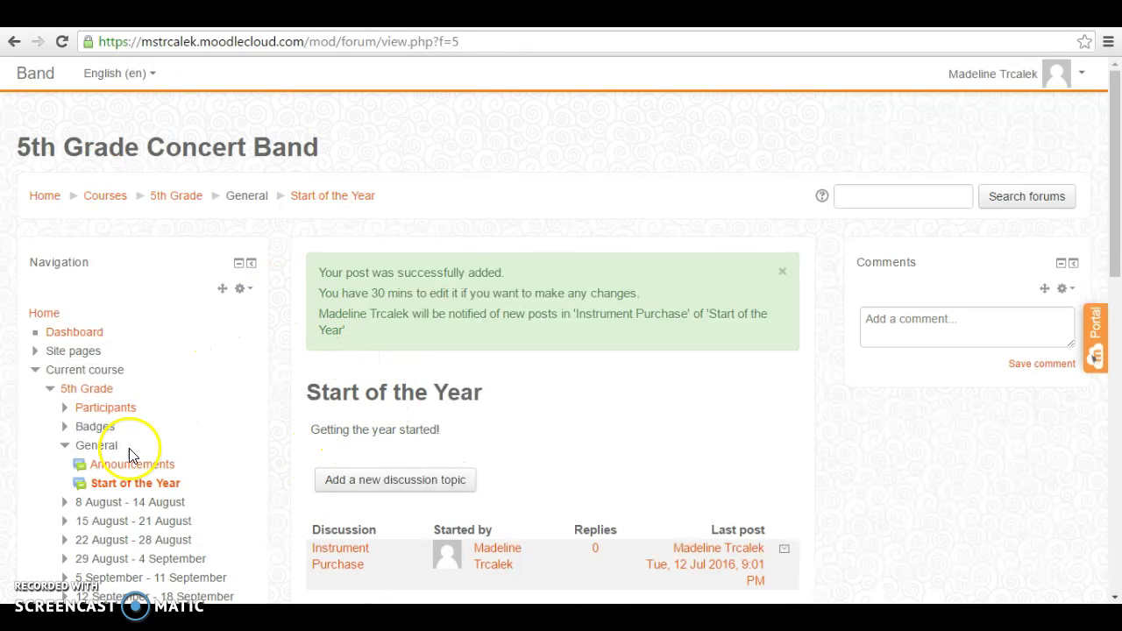
# - Return to the 5th Grade course and add an Assignment activity to the 8 August - 14 August section
pyautogui.click(174, 198)
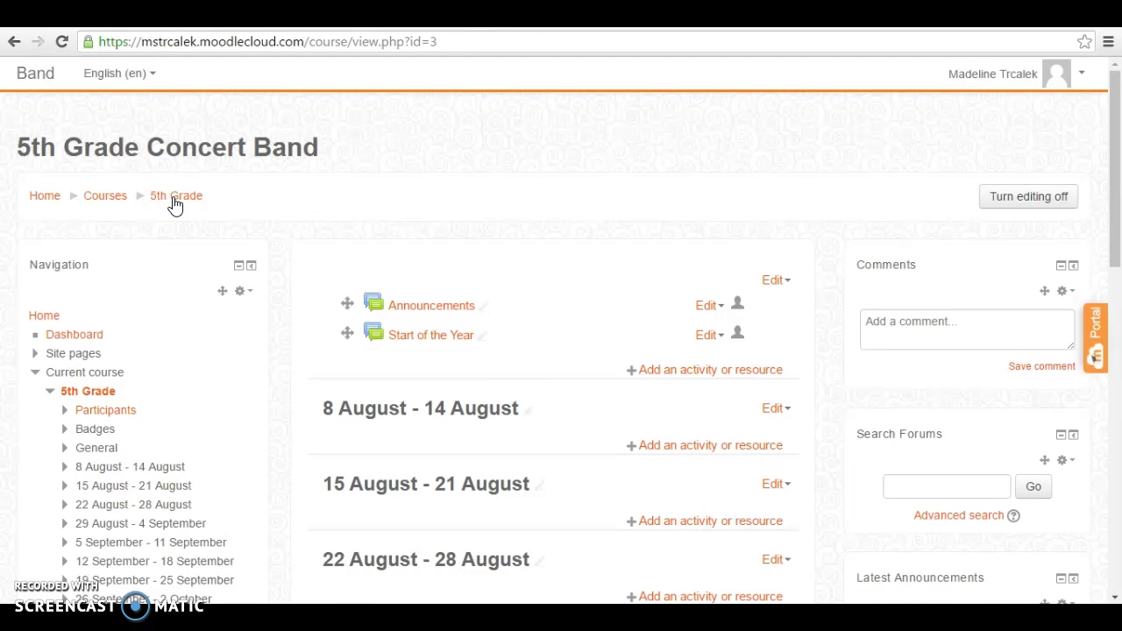
pyautogui.click(444, 314)
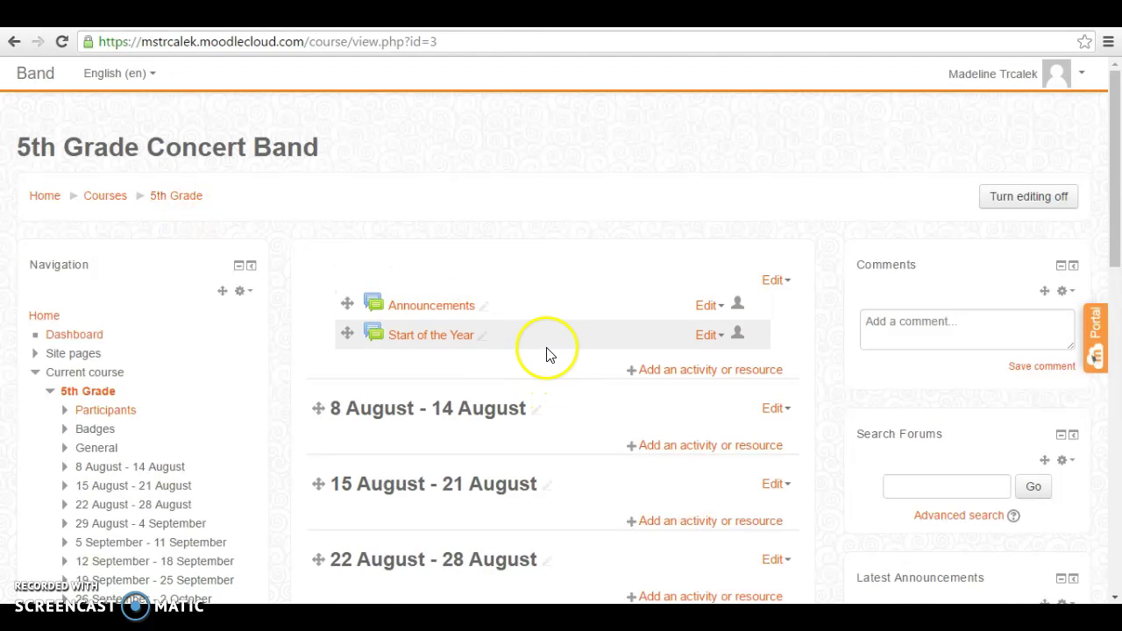
pyautogui.click(685, 453)
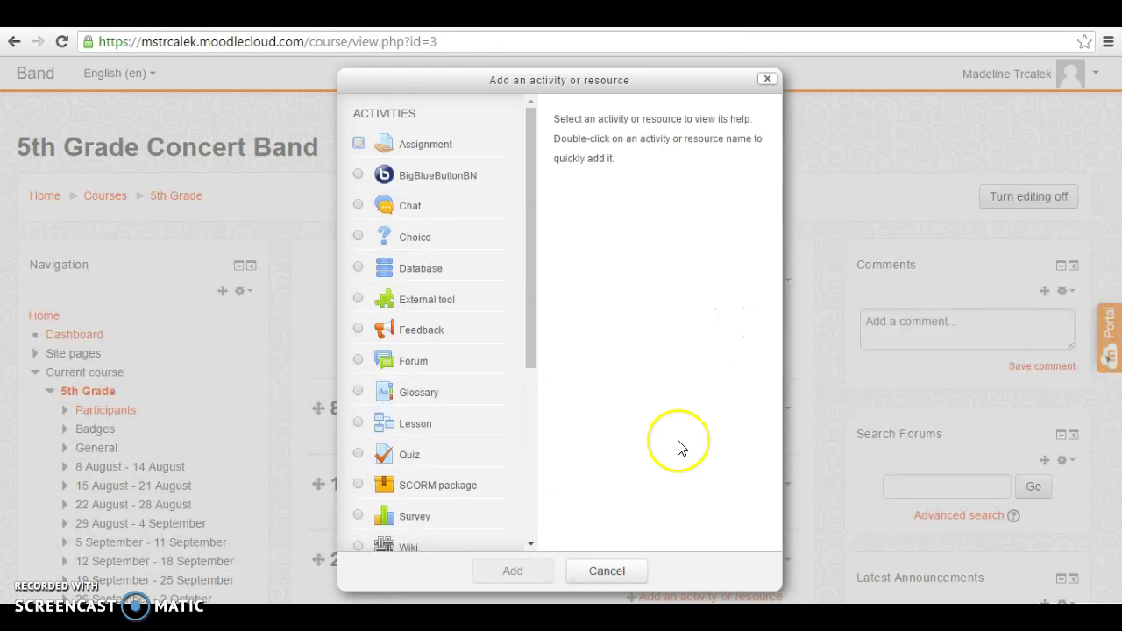
pyautogui.click(432, 149)
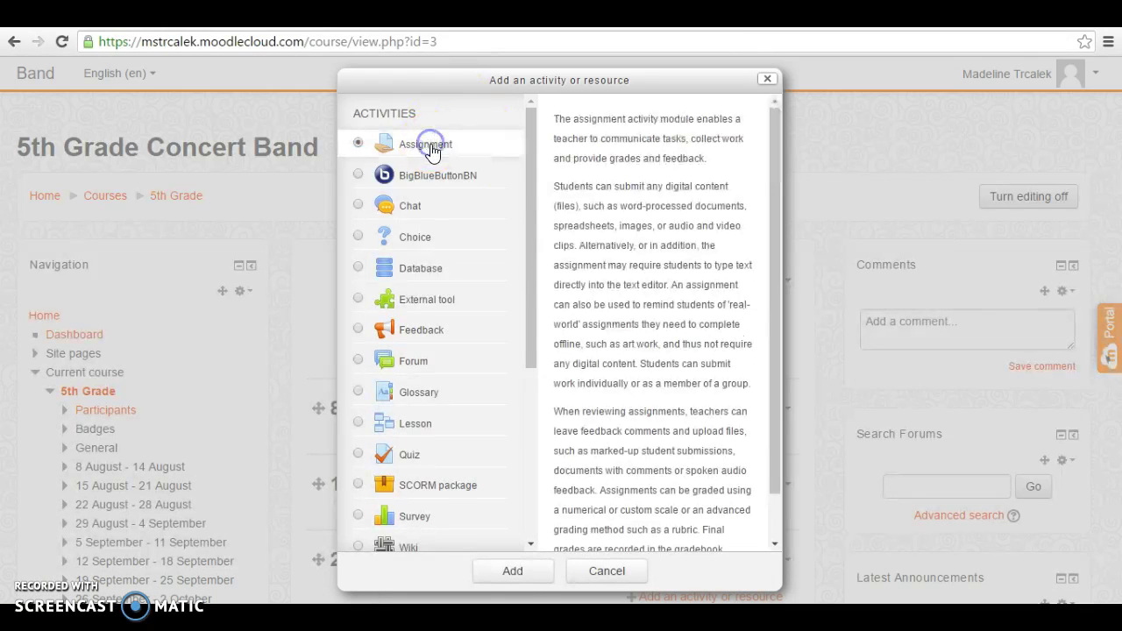
pyautogui.click(524, 575)
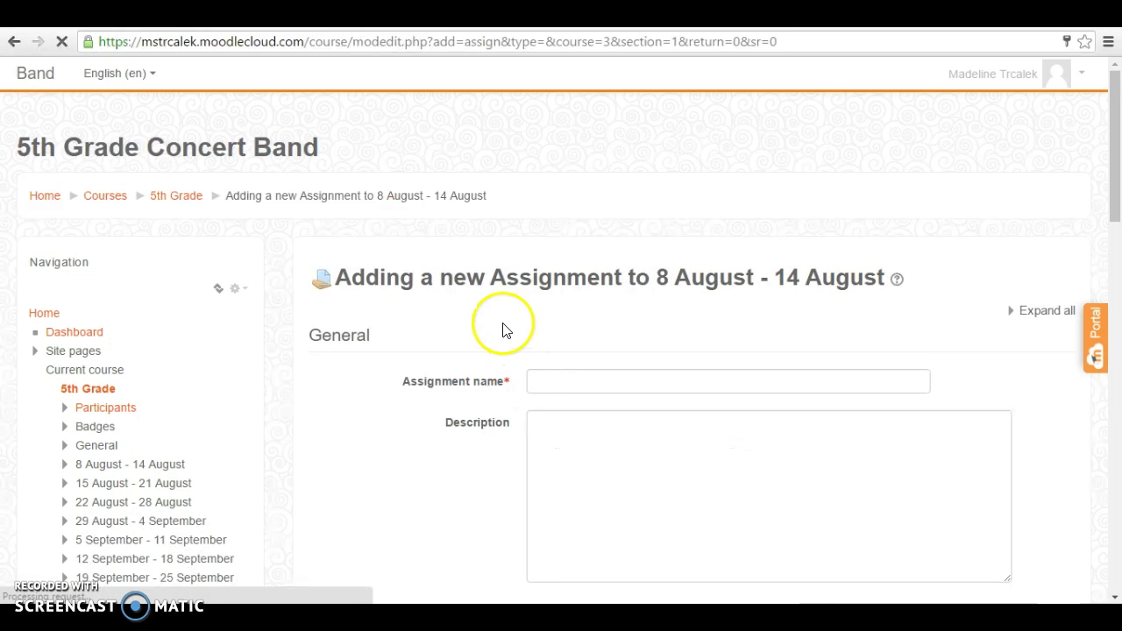
# - Name the new assignment "Instrument Choice" and go to its description text
pyautogui.click(561, 382)
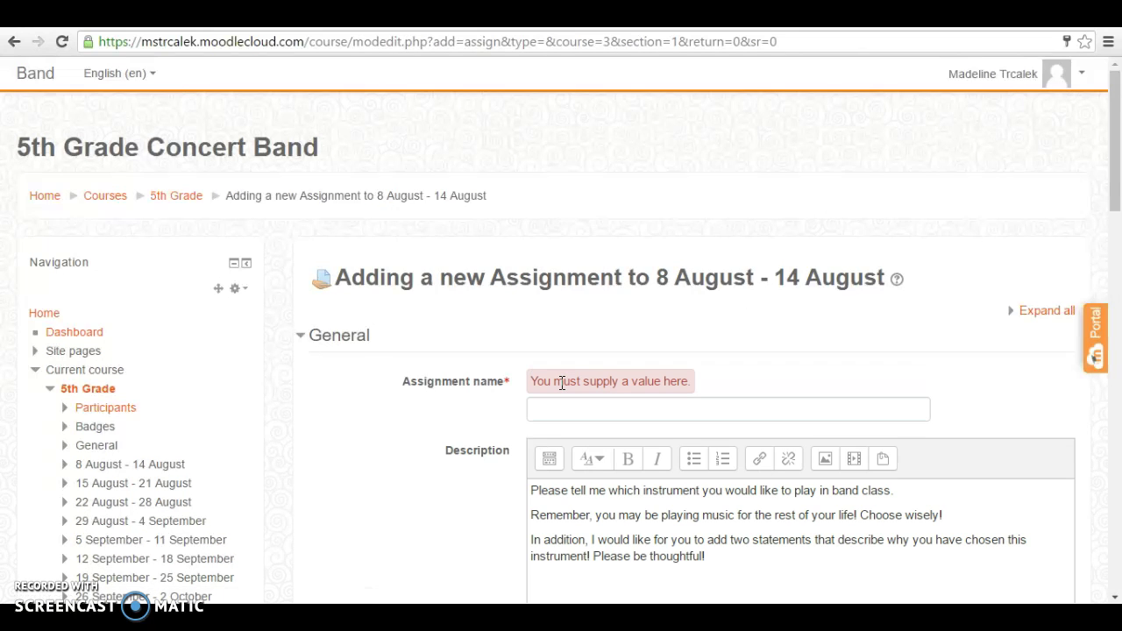
pyautogui.click(563, 403)
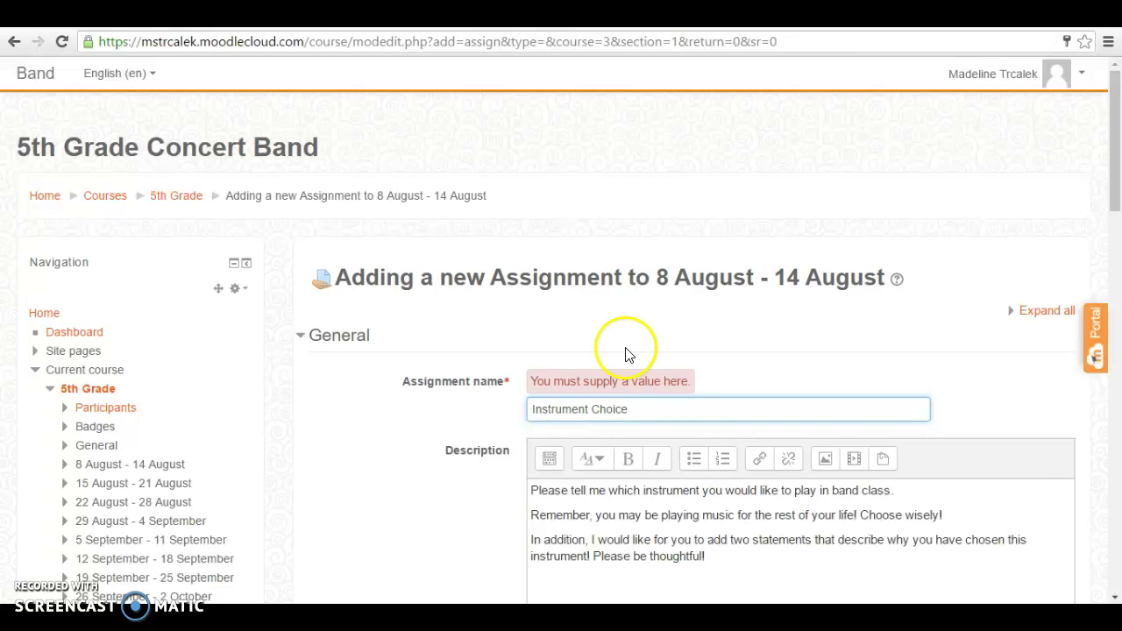
pyautogui.click(1117, 182)
pyautogui.moveTo(1118, 182); pyautogui.dragTo(1117, 226)
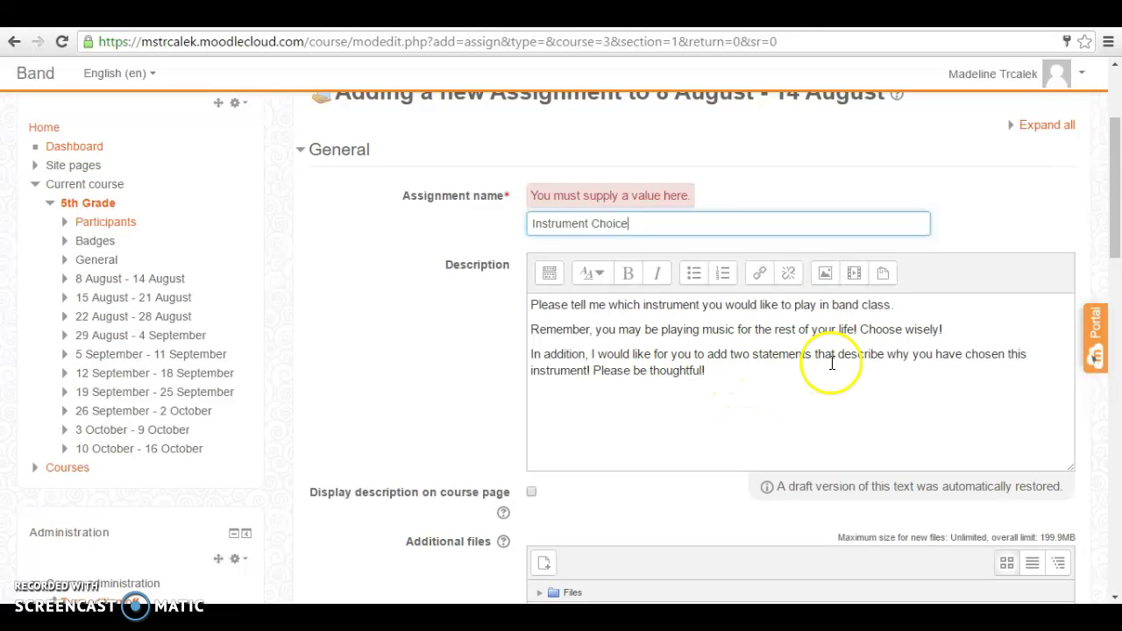
pyautogui.click(780, 376)
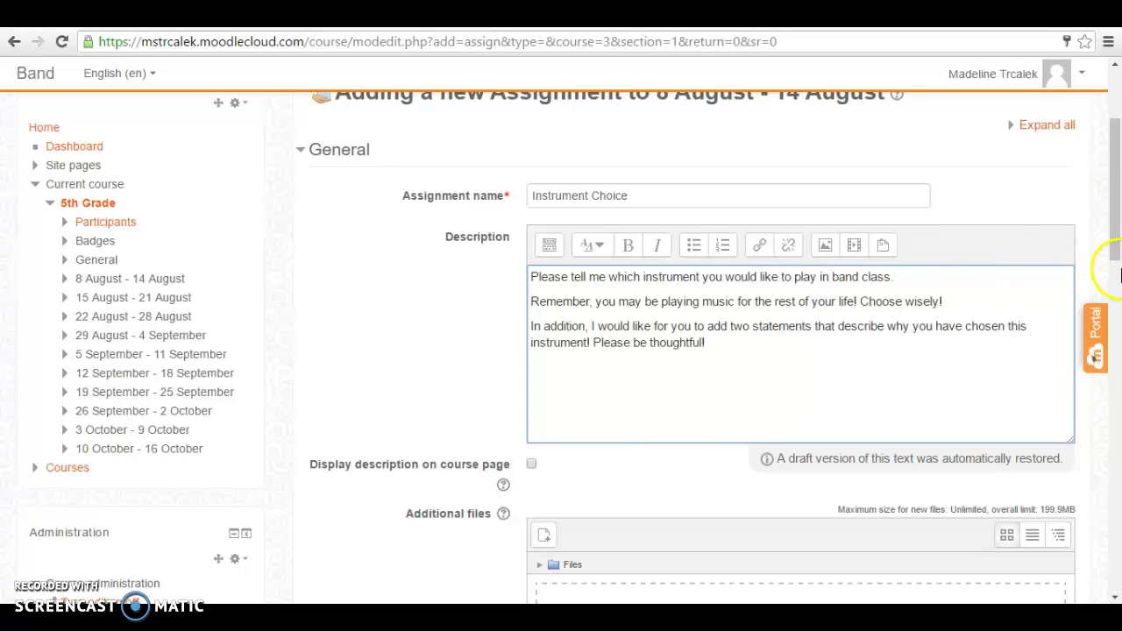
# - Set the assignment to allow submissions from 8 August 2016
pyautogui.moveTo(1116, 254); pyautogui.dragTo(1117, 329)
pyautogui.scroll(-3, 1118, 329)
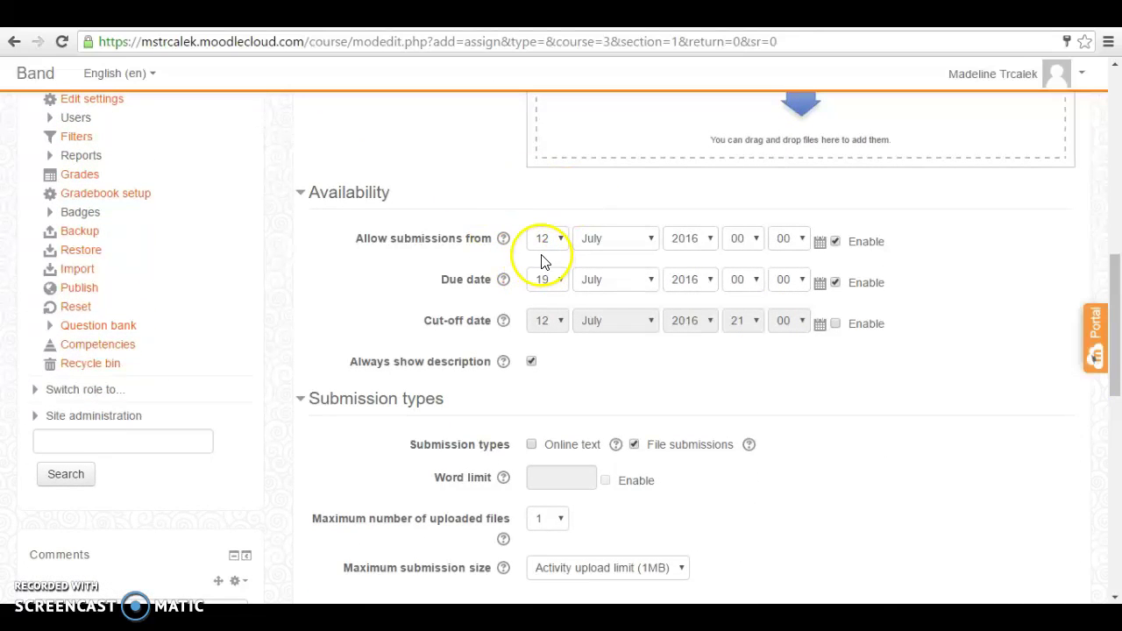
pyautogui.click(550, 239)
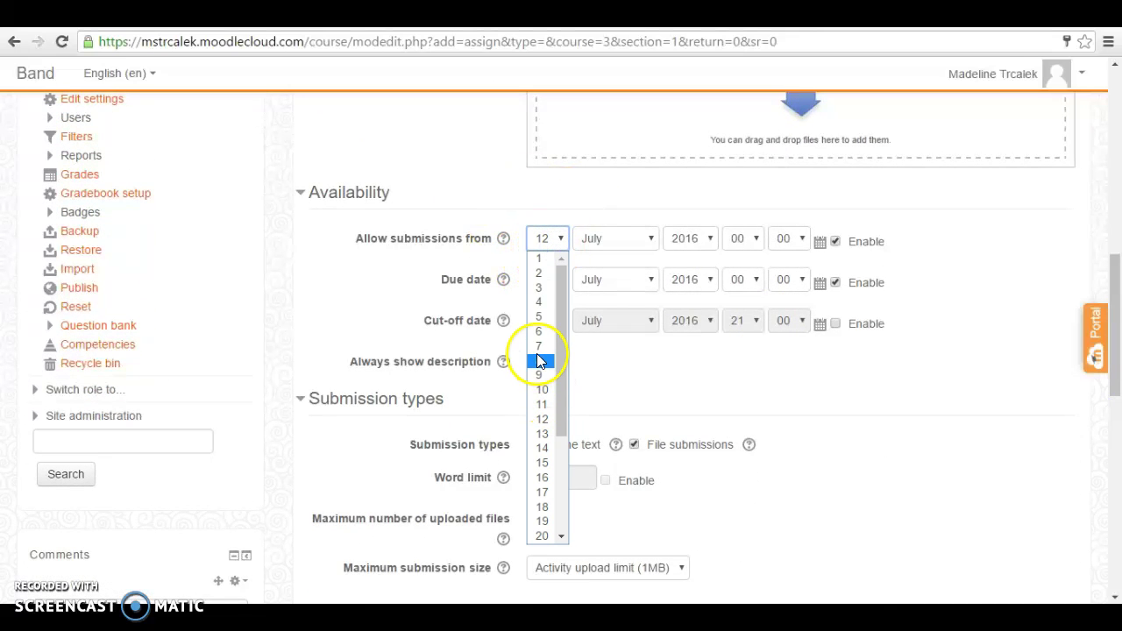
pyautogui.click(539, 362)
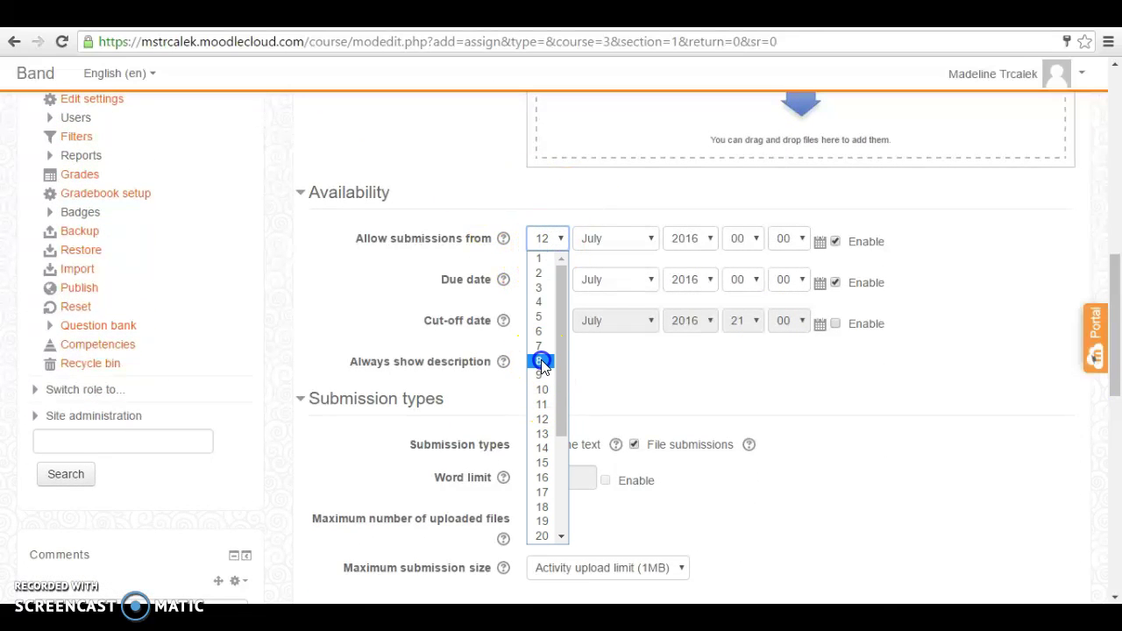
pyautogui.click(642, 248)
pyautogui.click(623, 360)
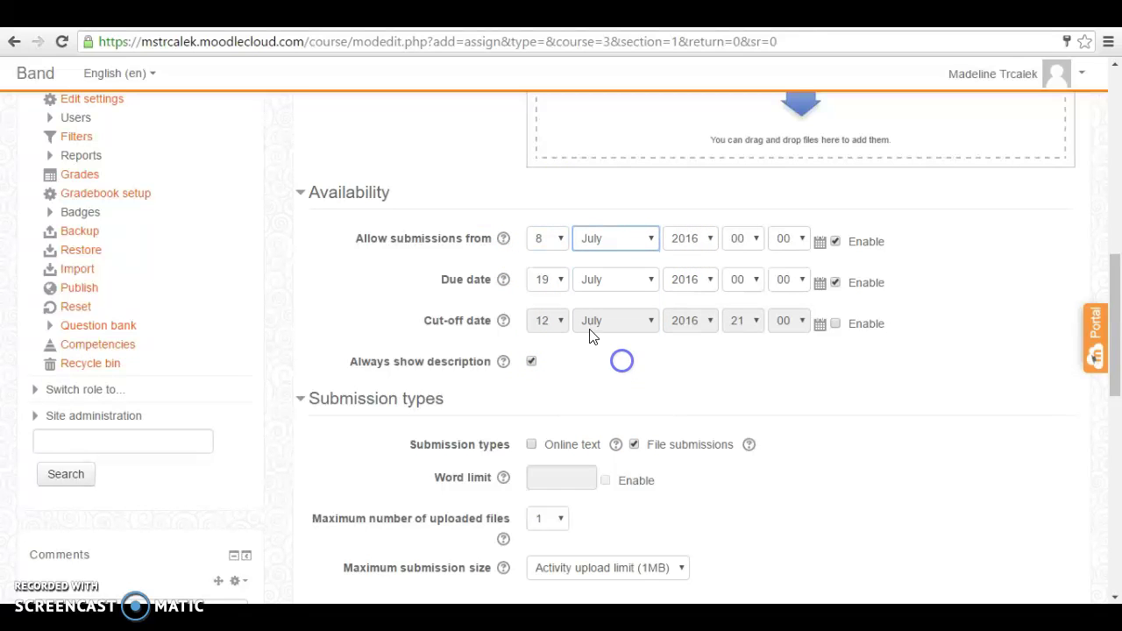
# - Set the assignment's due date to 11 August 2016 at 19:00
pyautogui.click(560, 284)
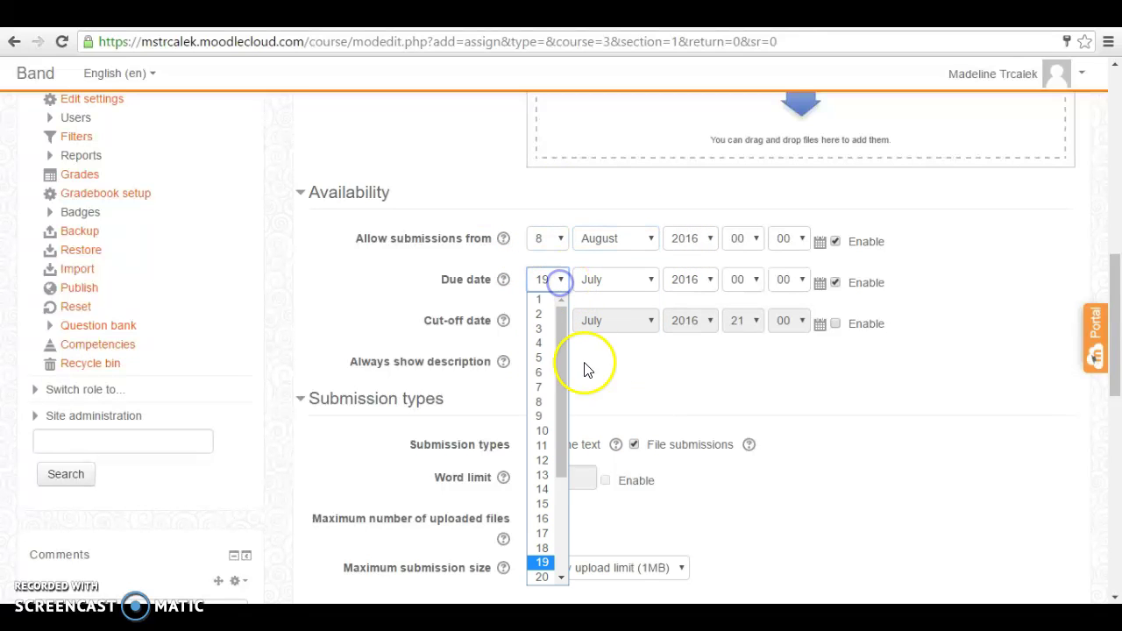
pyautogui.click(548, 448)
pyautogui.click(613, 282)
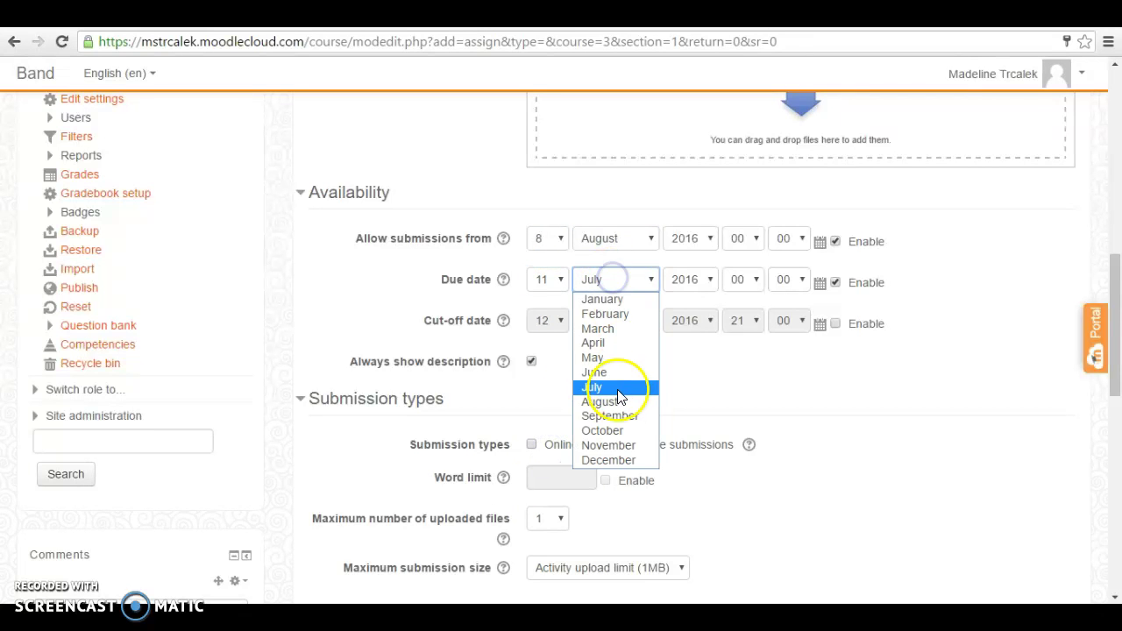
pyautogui.click(618, 402)
pyautogui.click(741, 281)
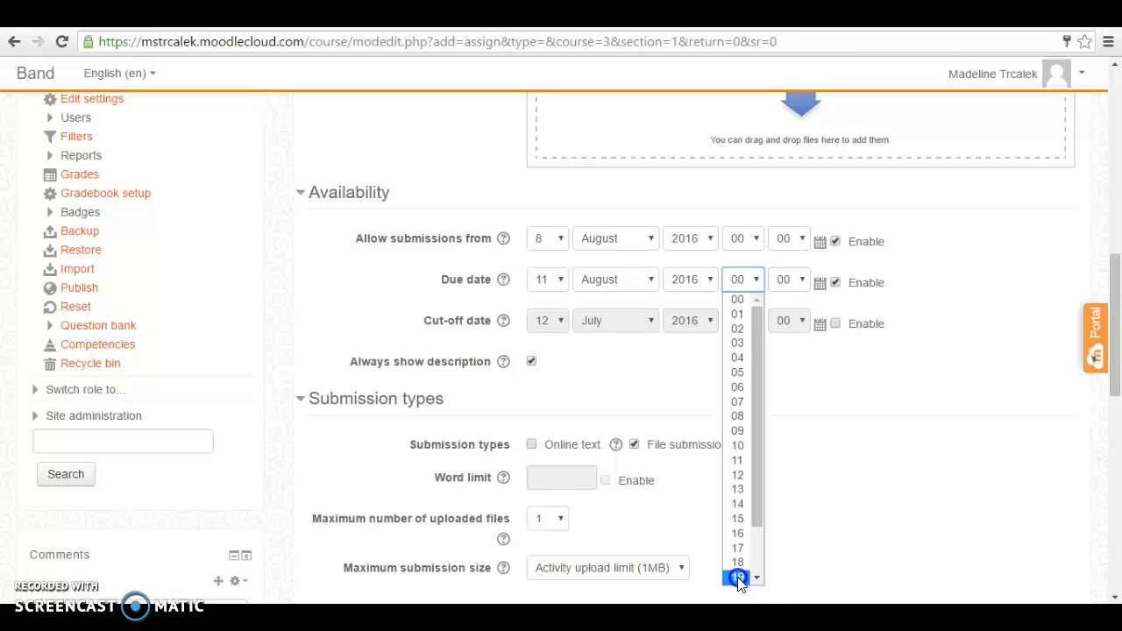
pyautogui.click(737, 578)
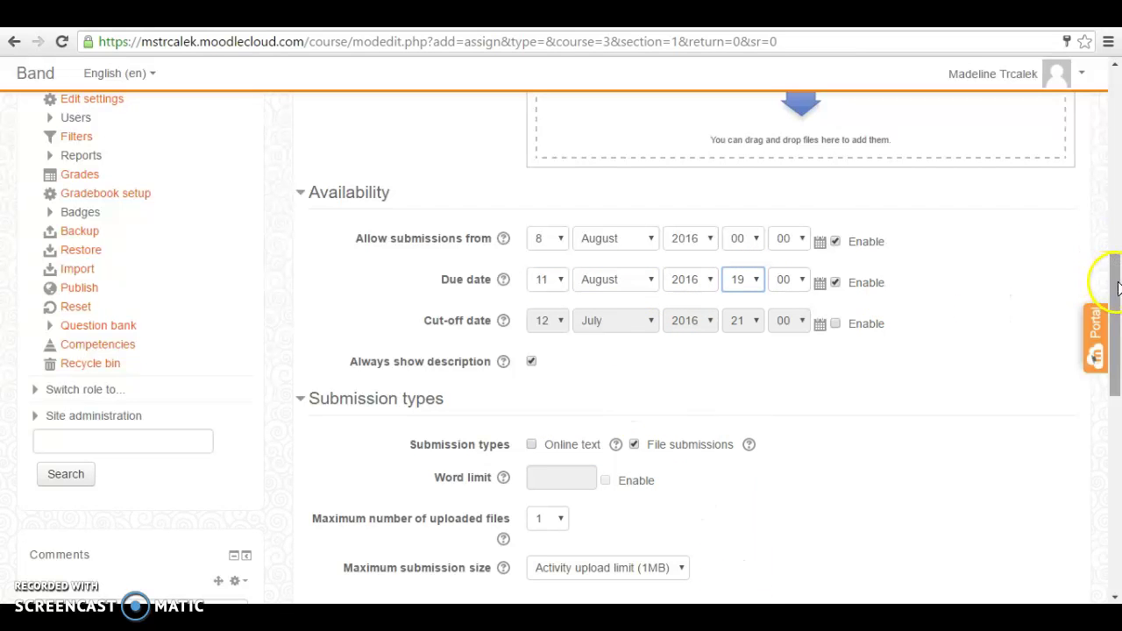
# - Allow online text in addition to file submissions for the assignment, and save and display it
pyautogui.moveTo(1112, 289); pyautogui.dragTo(1111, 329)
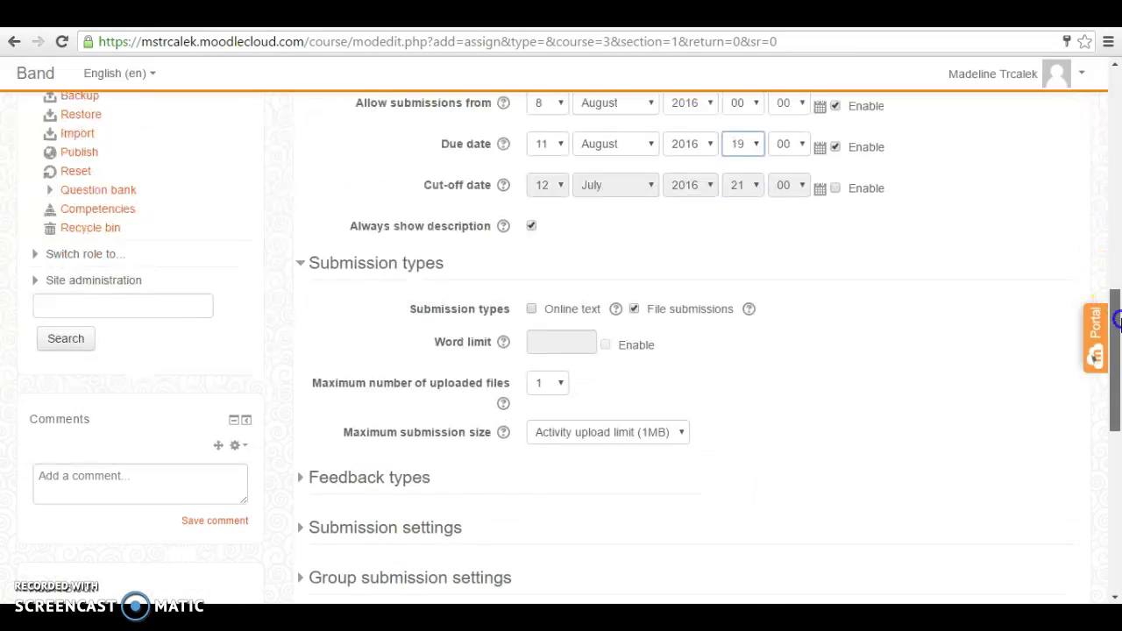
pyautogui.click(531, 305)
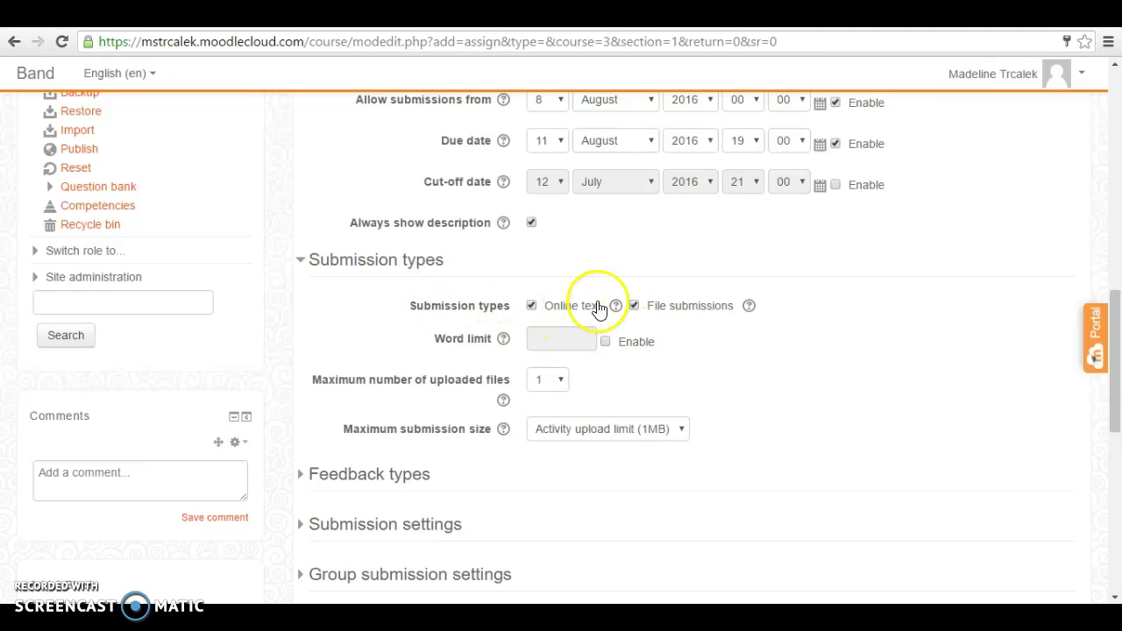
pyautogui.moveTo(1117, 332); pyautogui.dragTo(1115, 491)
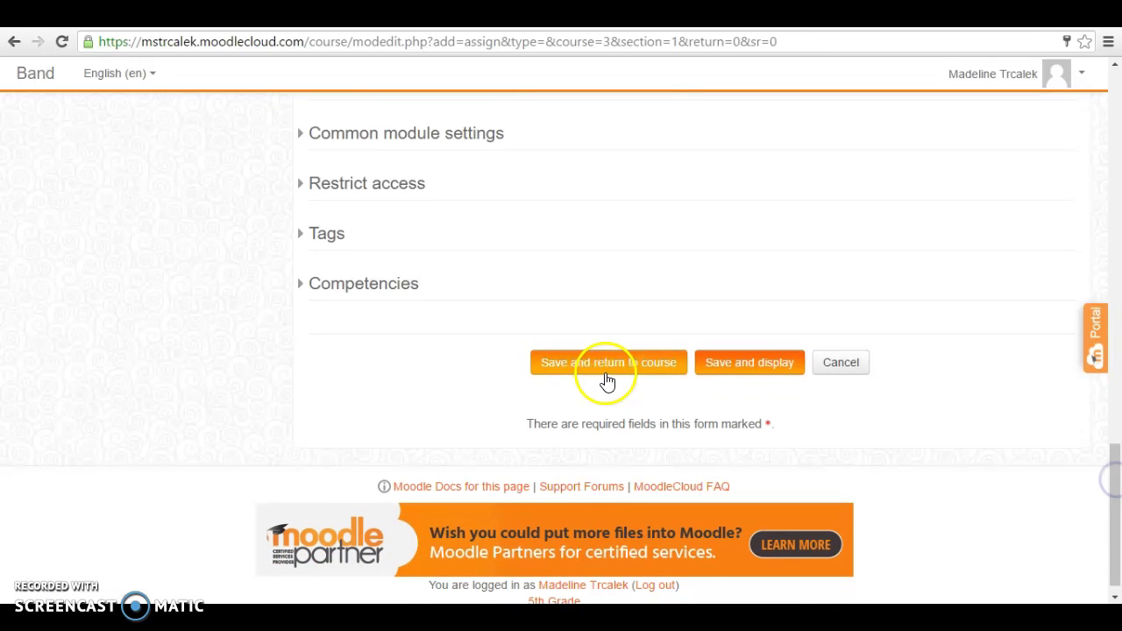
pyautogui.click(742, 364)
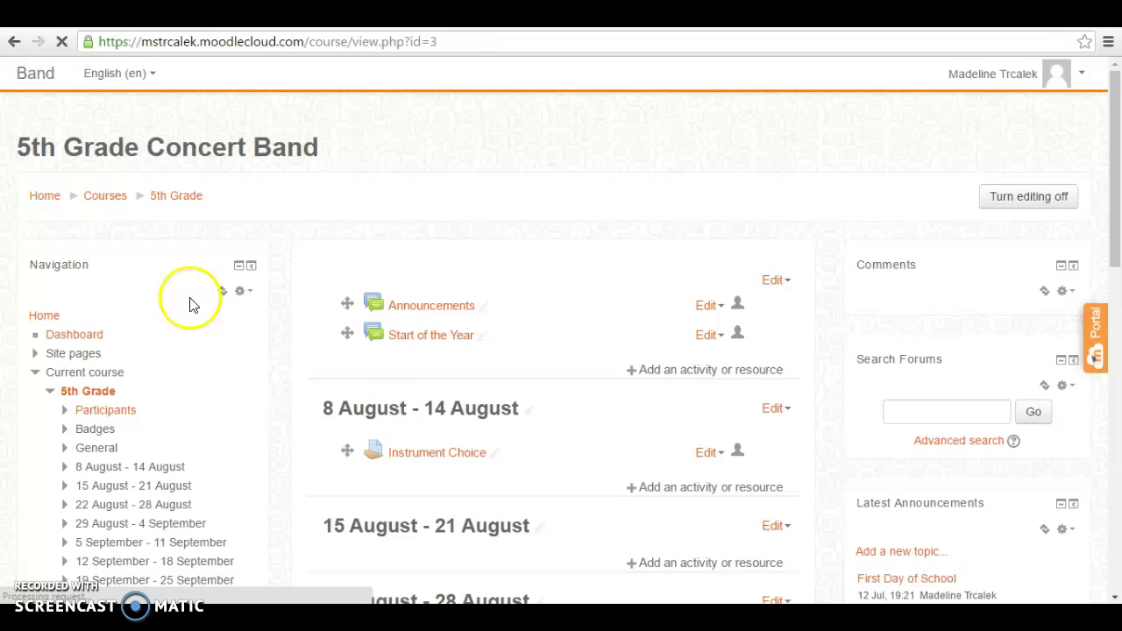
# - Open the gradebook setup of the 5th Grade course and go to the options for adding categories and grade items
pyautogui.scroll(-2, 283, 307)
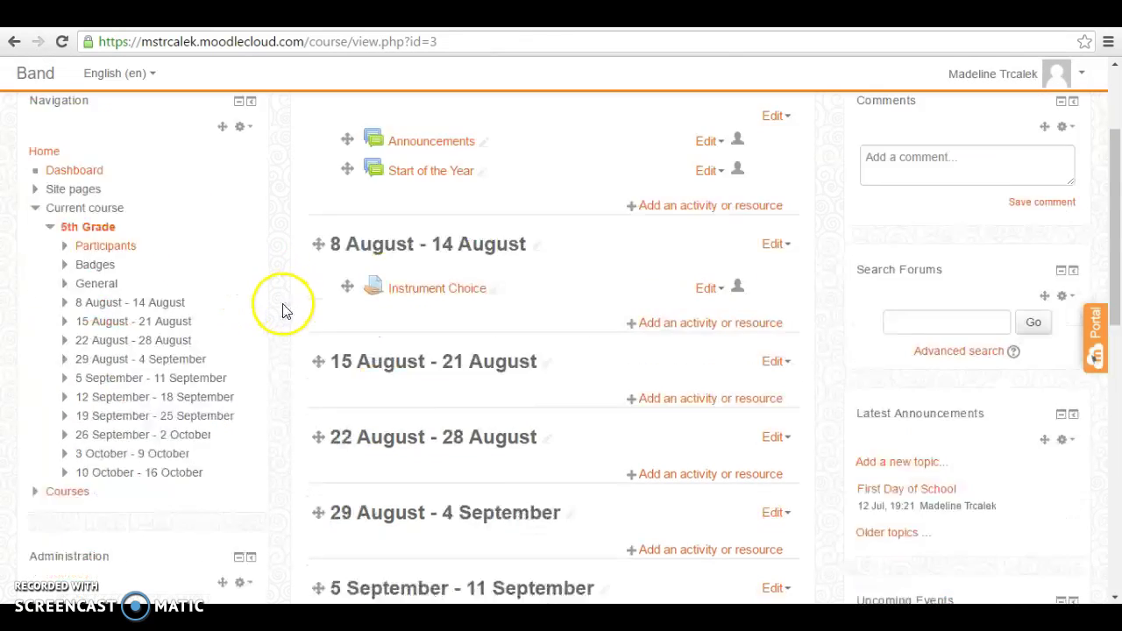
pyautogui.scroll(-5, 283, 307)
pyautogui.click(111, 342)
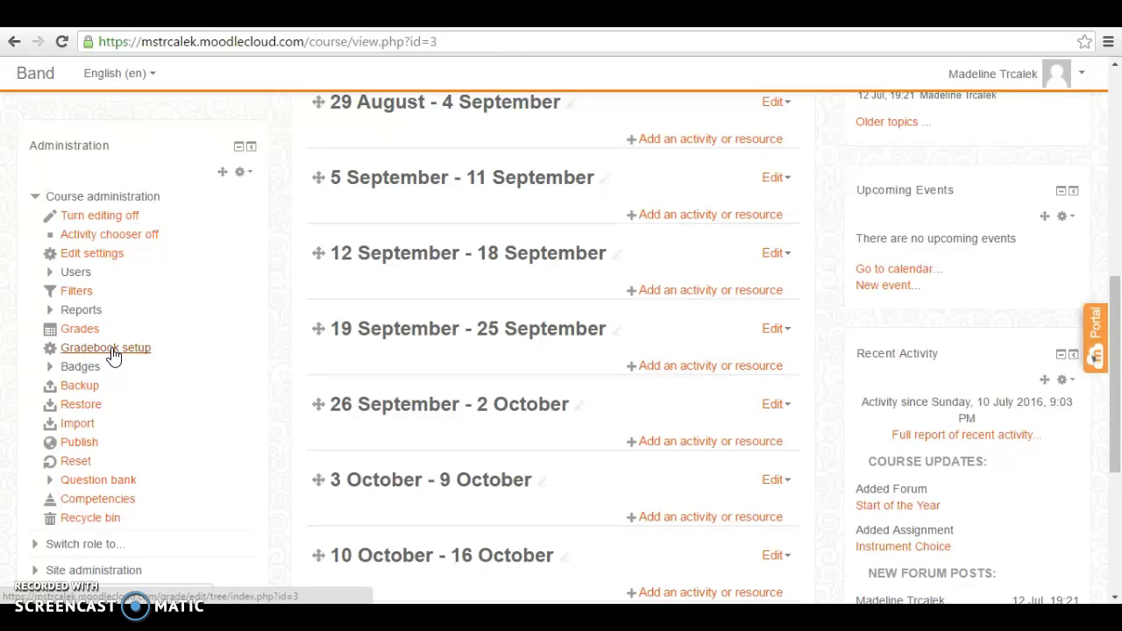
pyautogui.click(112, 352)
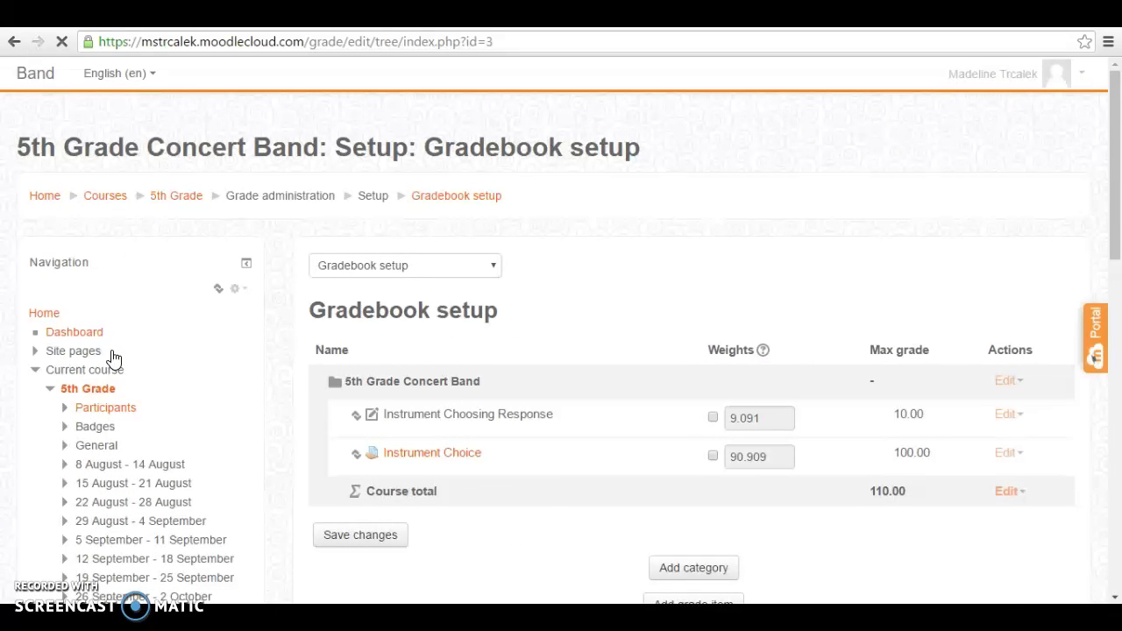
pyautogui.scroll(-1, 714, 526)
pyautogui.scroll(-1, 714, 536)
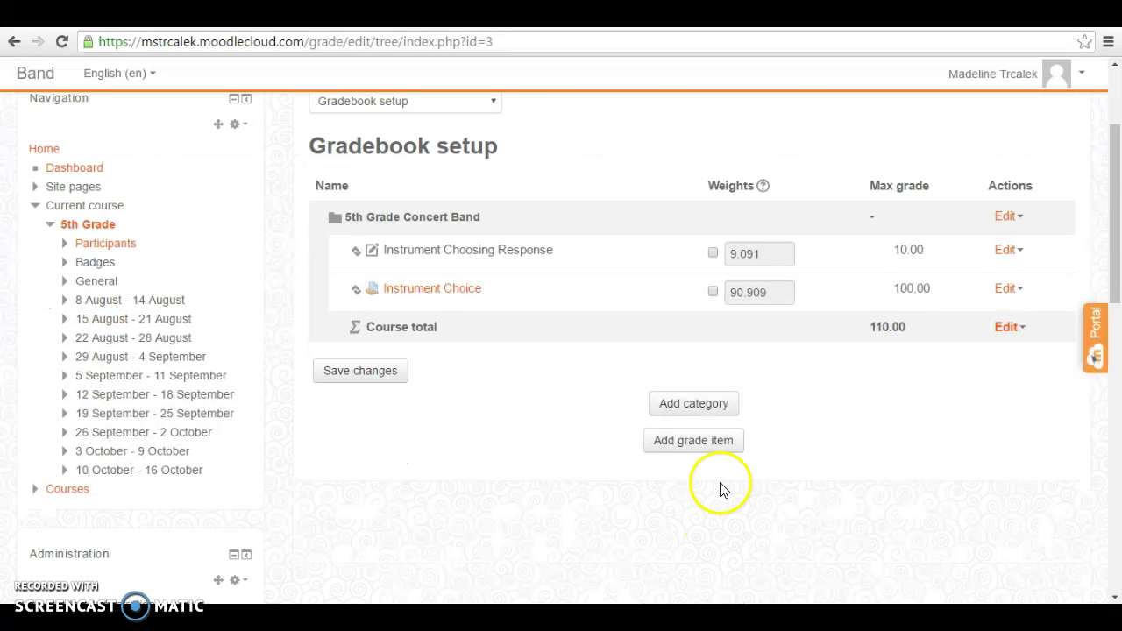
# - Add a grade item named Rhythm Test 1 with the Value grade type and a maximum grade of 50.00, and save it
pyautogui.click(708, 454)
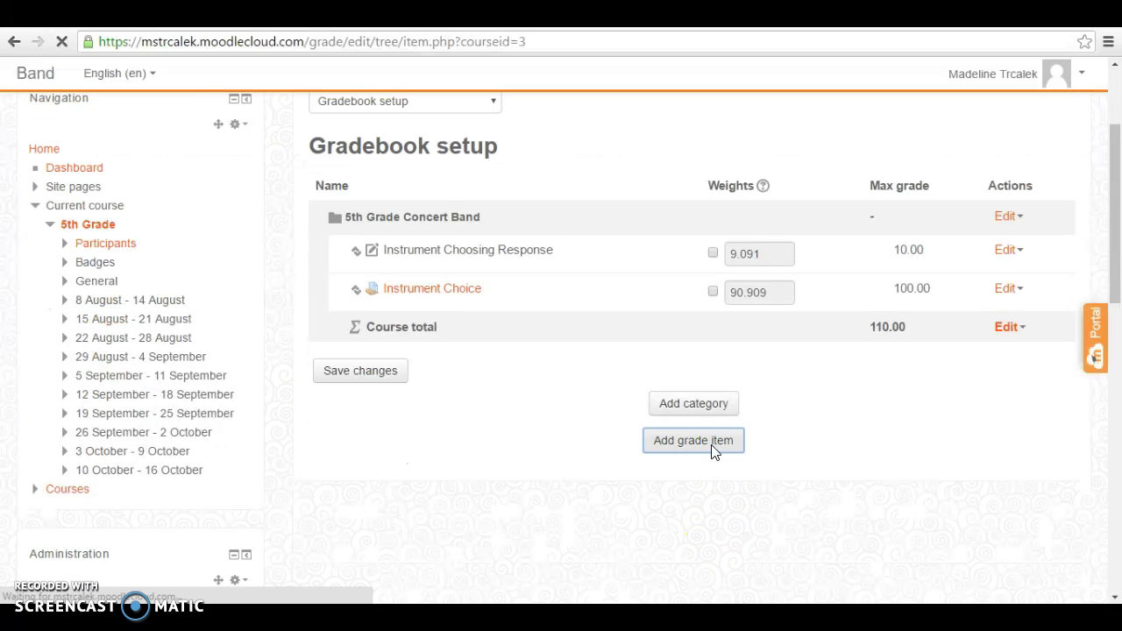
pyautogui.click(549, 317)
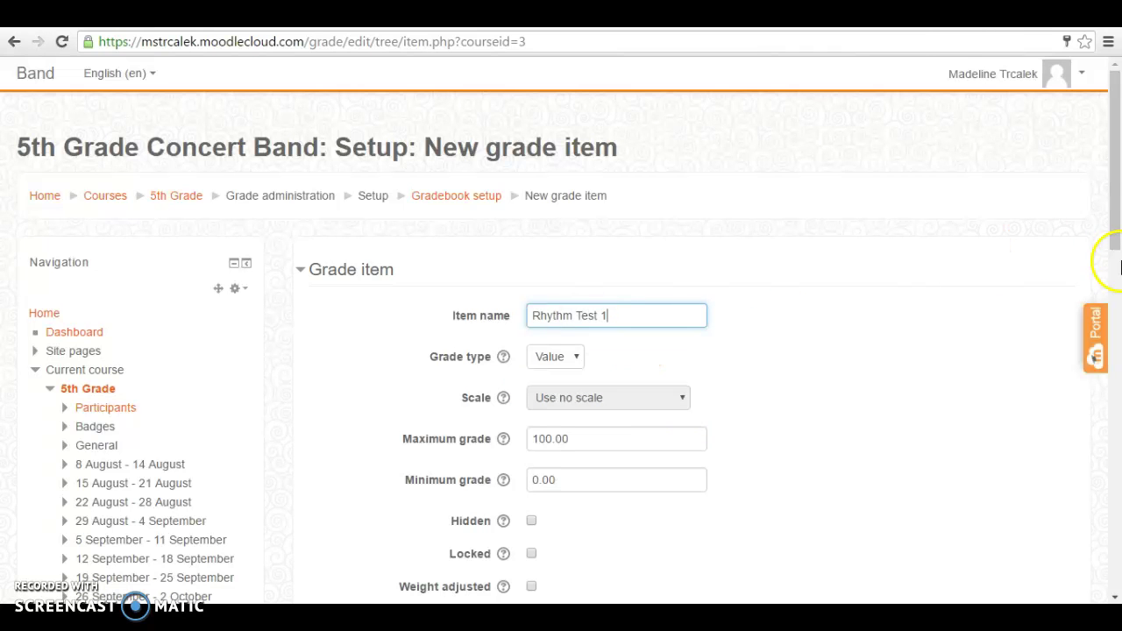
pyautogui.moveTo(1113, 213); pyautogui.dragTo(1118, 263)
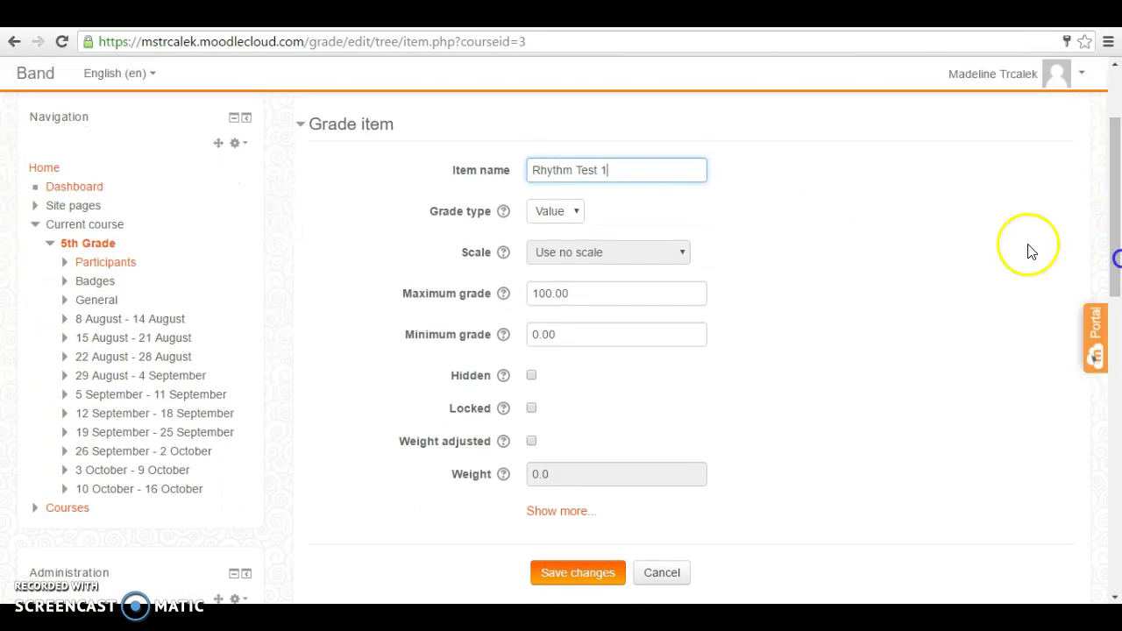
pyautogui.click(576, 211)
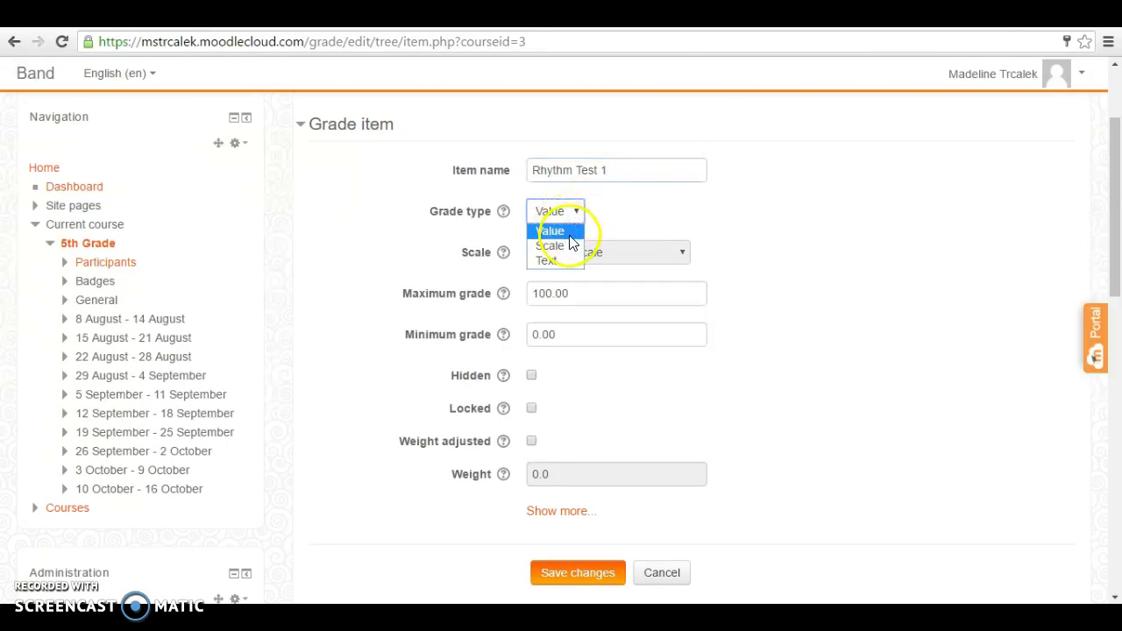
pyautogui.click(592, 297)
pyautogui.click(542, 294)
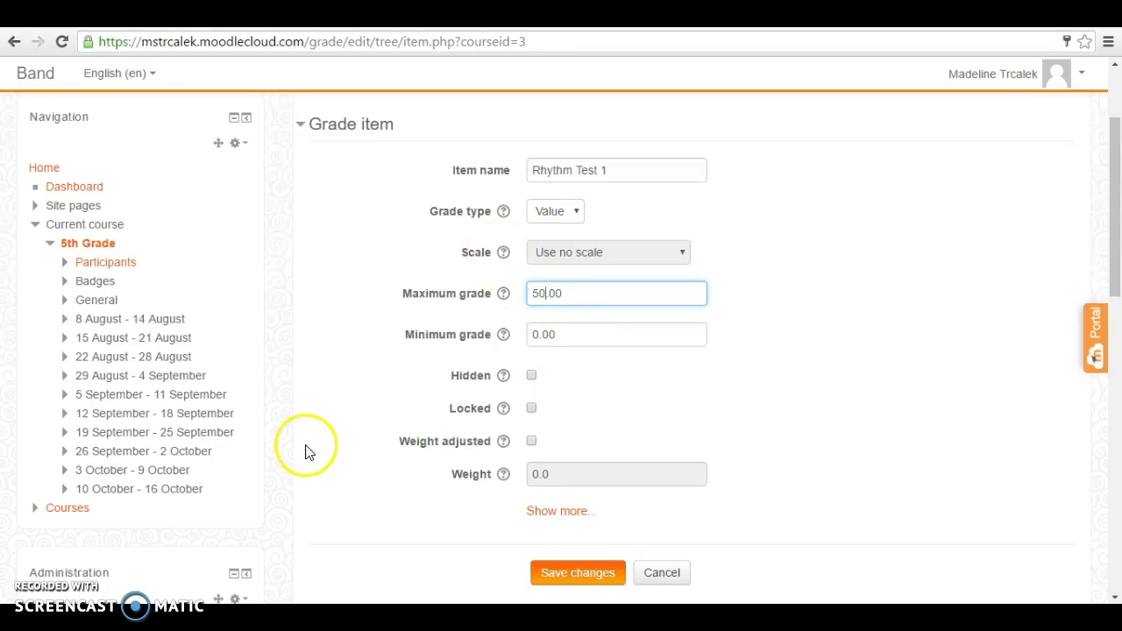
pyautogui.scroll(-2, 570, 394)
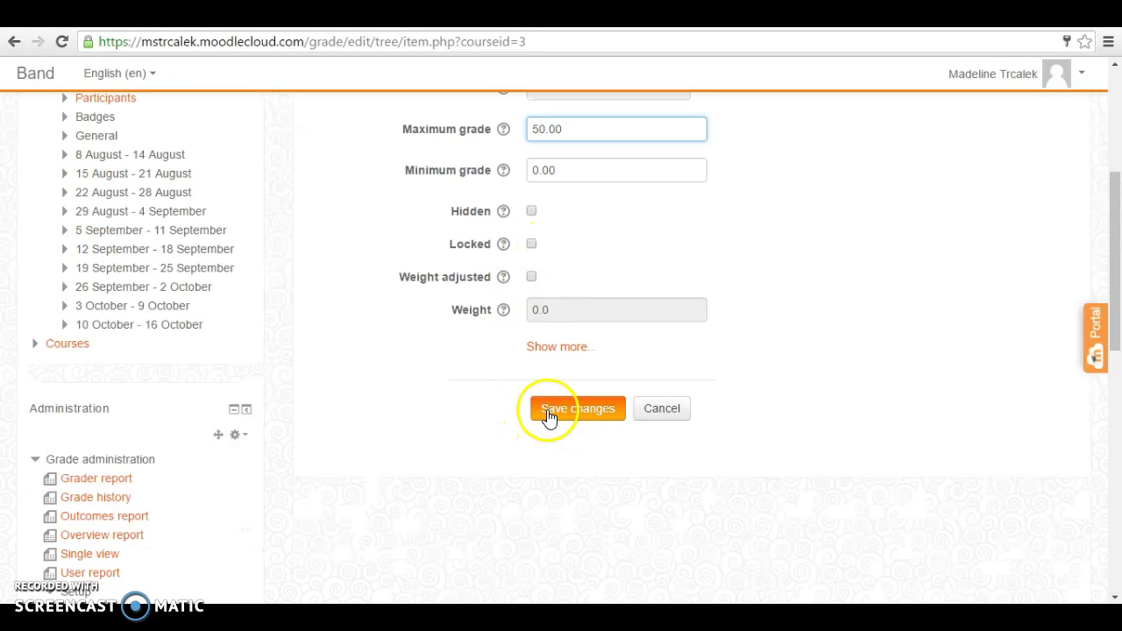
pyautogui.click(555, 410)
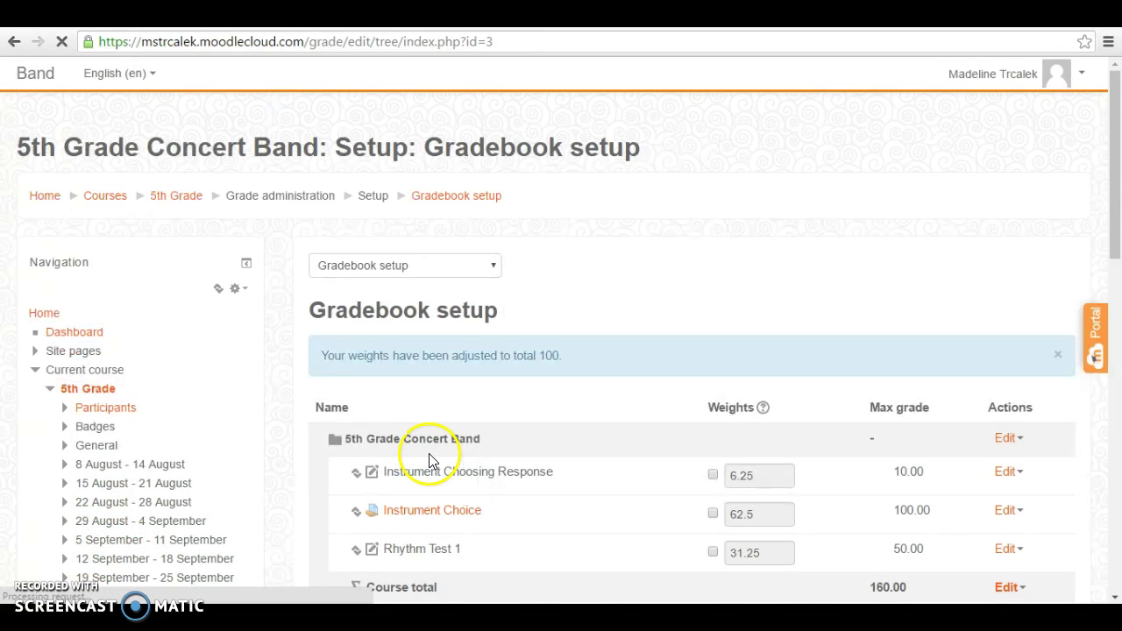
pyautogui.scroll(-1, 428, 455)
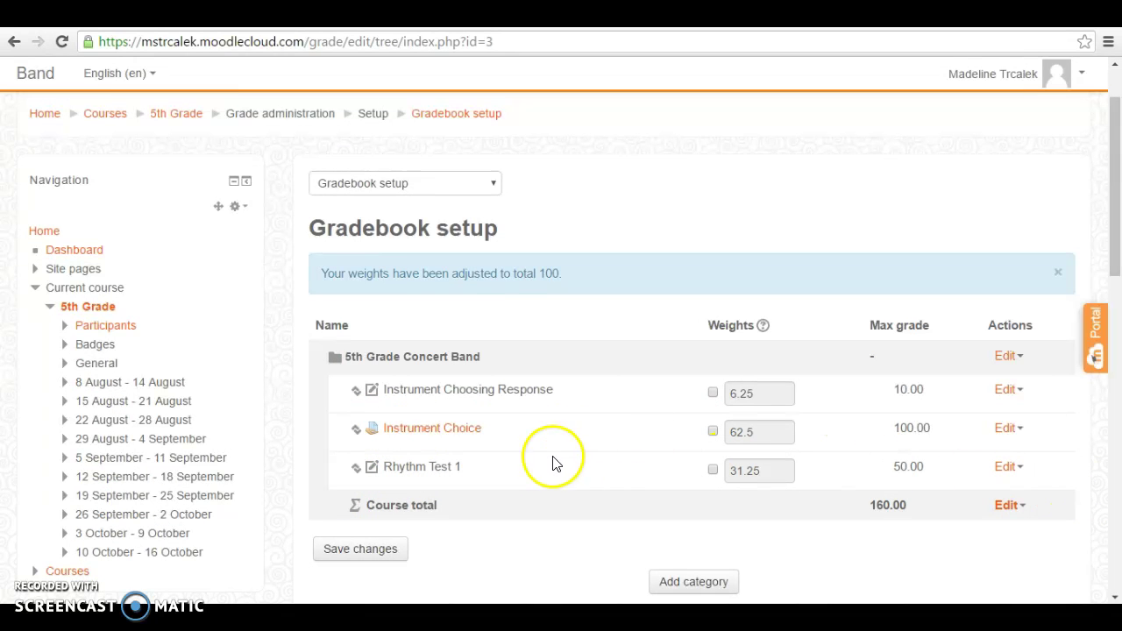
pyautogui.scroll(-2, 316, 361)
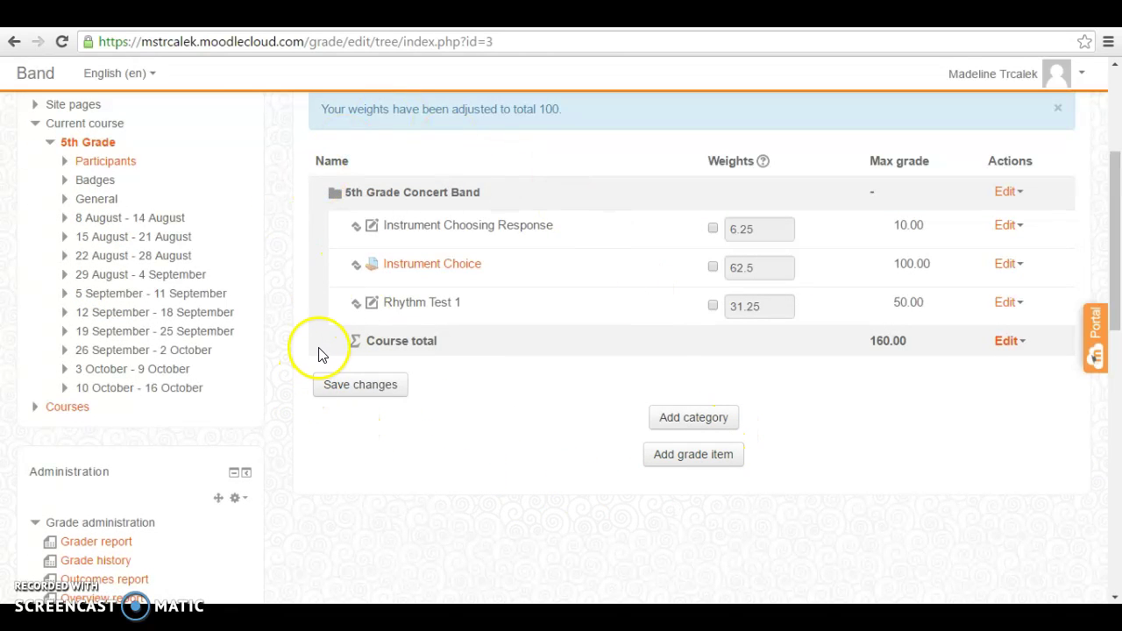
pyautogui.scroll(2, 316, 355)
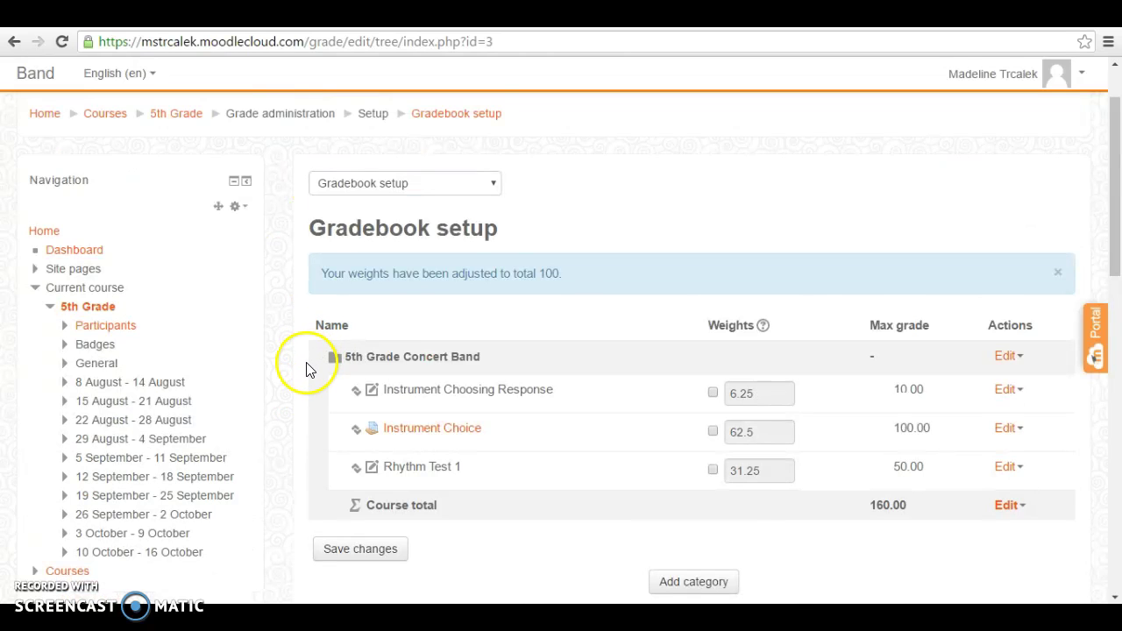